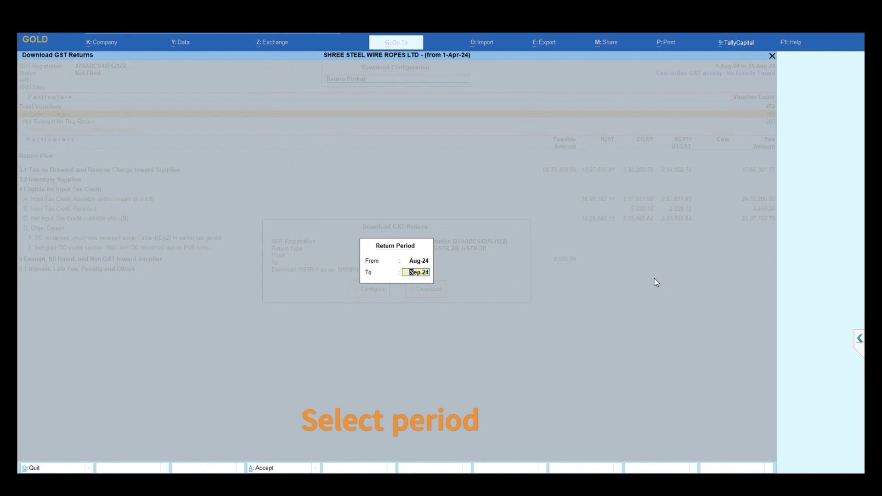
Set the return period's end to Aug-24 and download the GSTR-3B return for the Maharashtra registration
{"action": "type", "text": "31.8"}
{"action": "key", "text": "Return"}
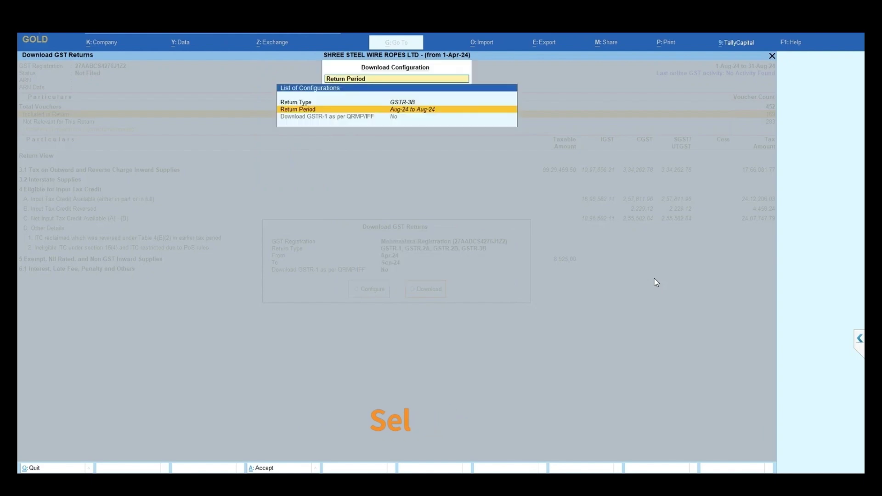
{"action": "key", "text": "ctrl+a"}
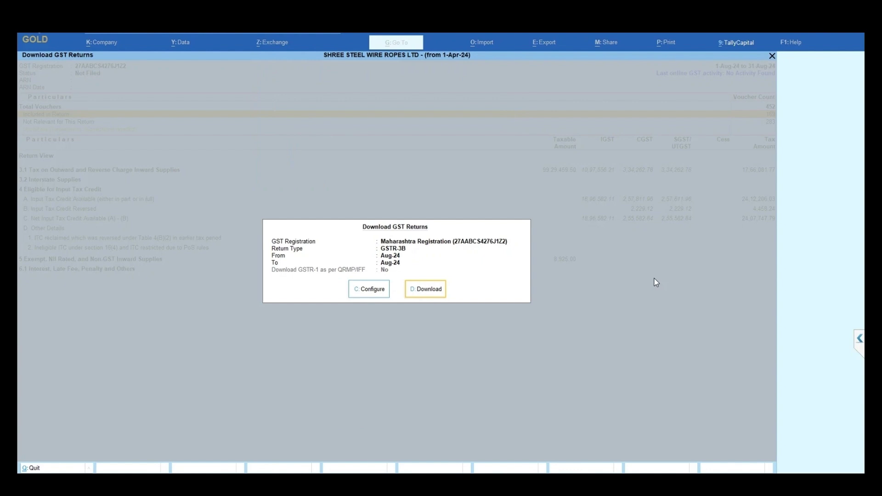
{"action": "key", "text": "d"}
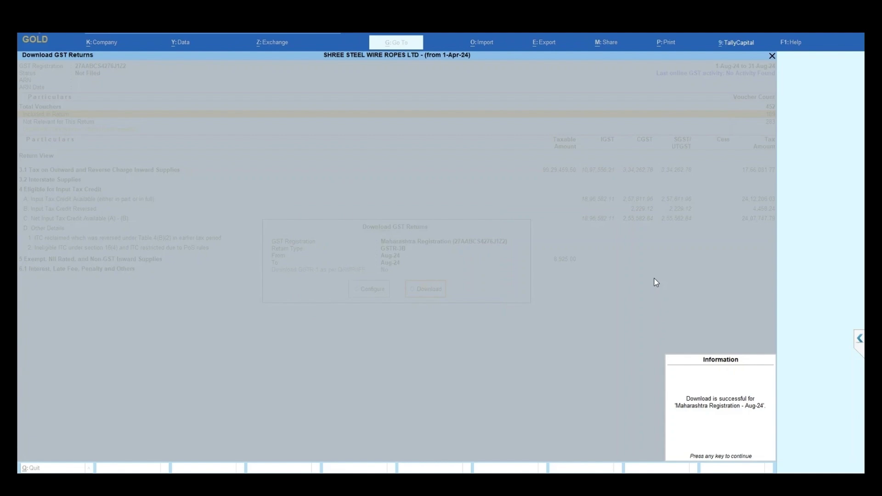
{"action": "key", "text": "Return"}
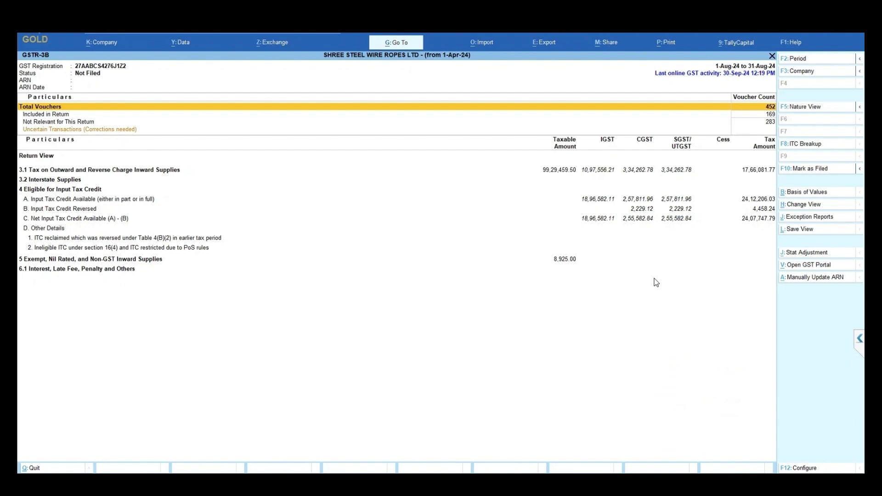
Set the GSTR-3B report's method of showing values from Portal to Comparison of Books & Portal Values
{"action": "key", "text": "Down"}
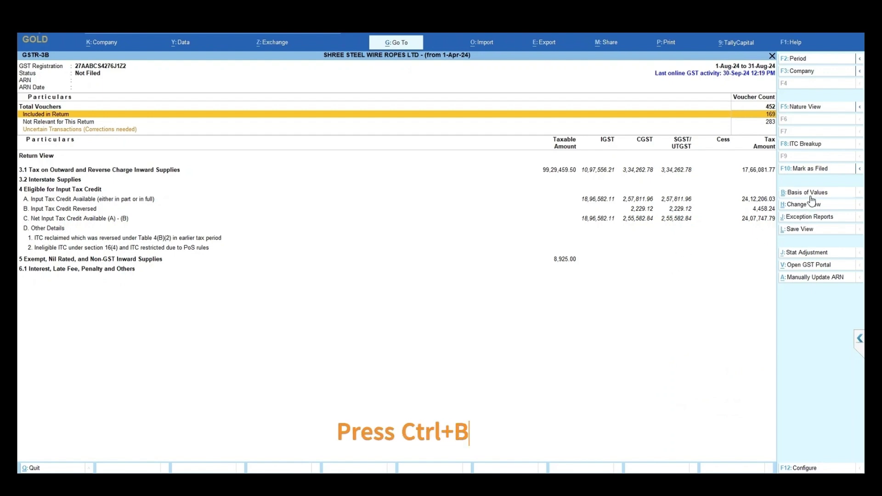
{"action": "key", "text": "ctrl+b"}
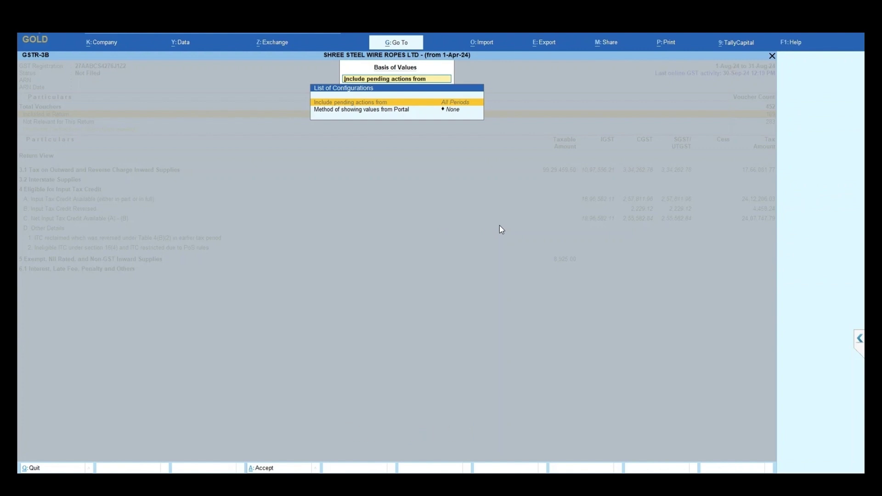
{"action": "key", "text": "Down"}
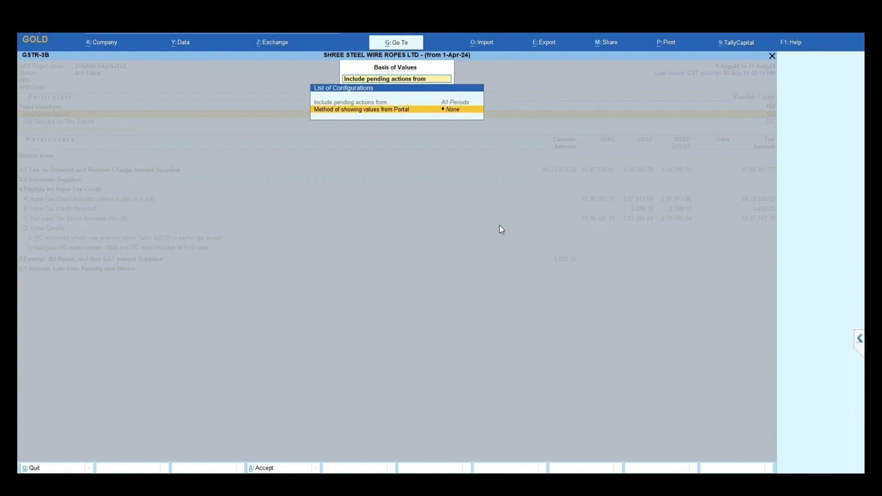
{"action": "key", "text": "Return"}
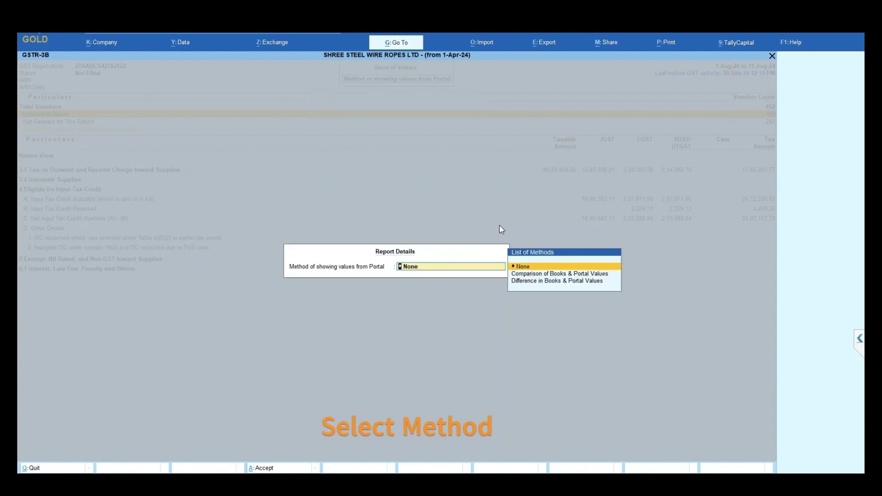
{"action": "key", "text": "Down"}
{"action": "key", "text": "Down"}
{"action": "key", "text": "Up"}
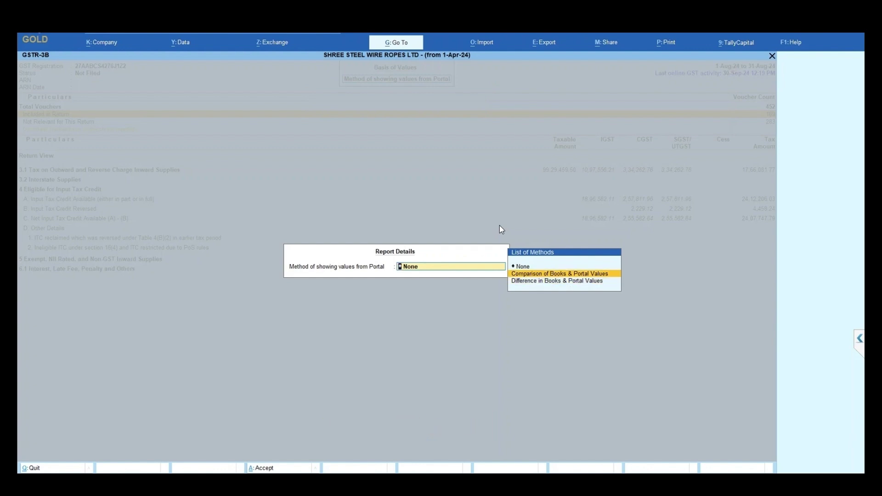
{"action": "key", "text": "Return"}
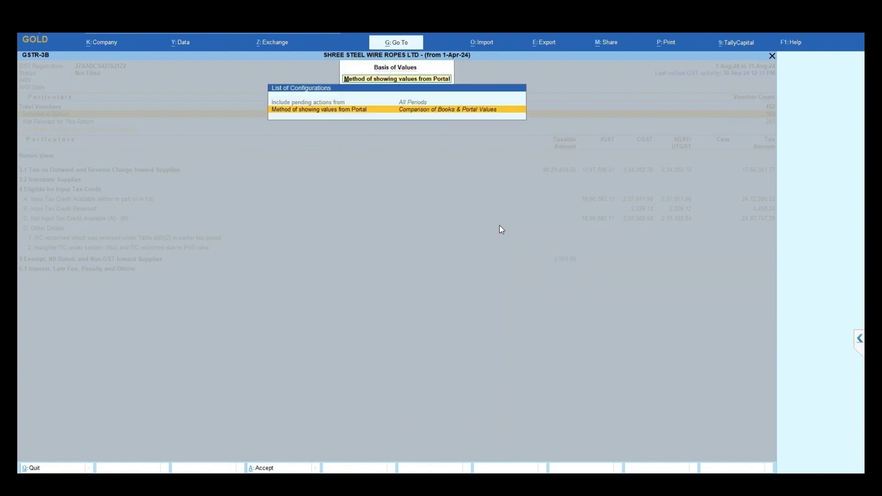
{"action": "key", "text": "ctrl"}
{"action": "key", "text": "ctrl+a"}
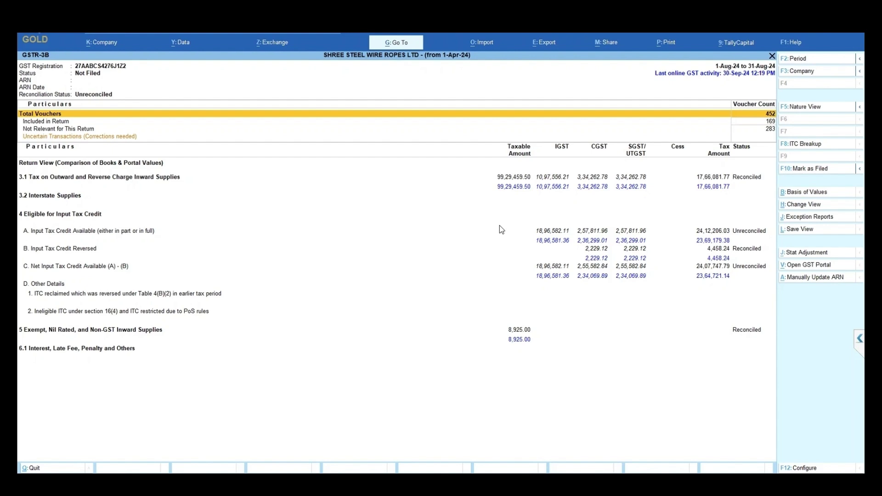
Examine the books and portal values and status of section 3.1 and of Input Tax Credit Available
{"action": "key", "text": "Down"}
{"action": "key", "text": "Down"}
{"action": "key", "text": "Down"}
{"action": "key", "text": "Down"}
{"action": "key", "text": "Down"}
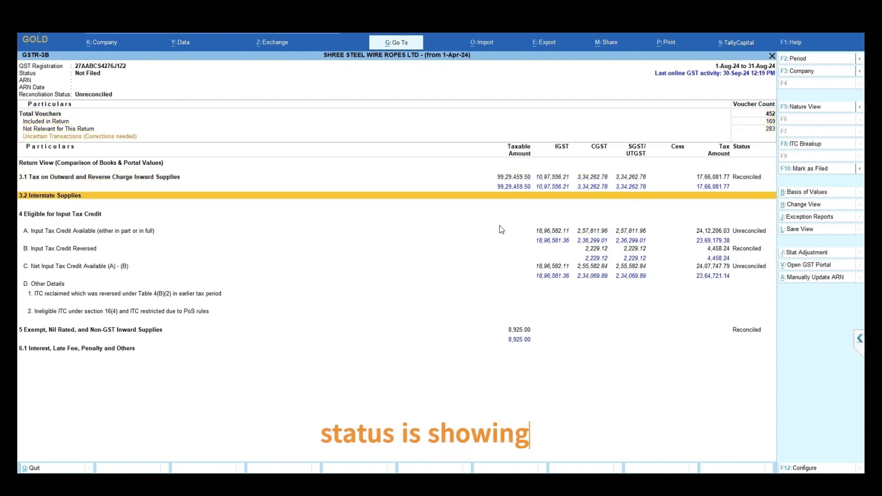
{"action": "key", "text": "Up"}
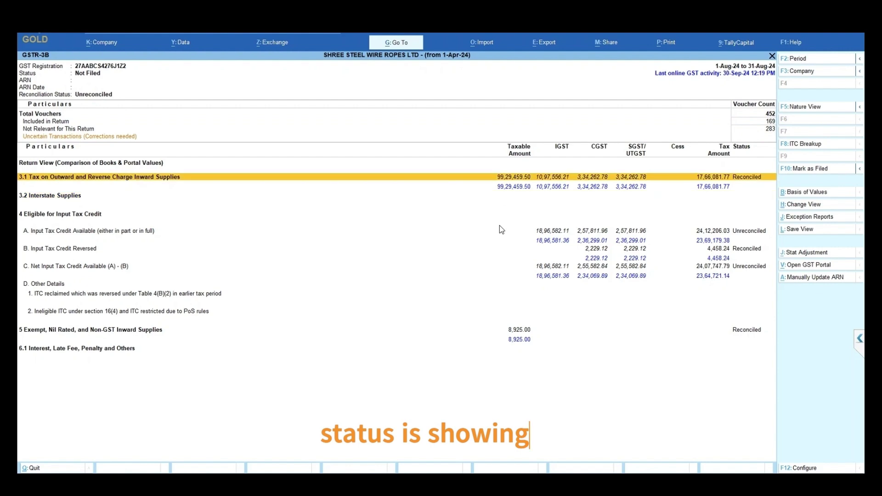
{"action": "key", "text": "space"}
{"action": "key", "text": "space"}
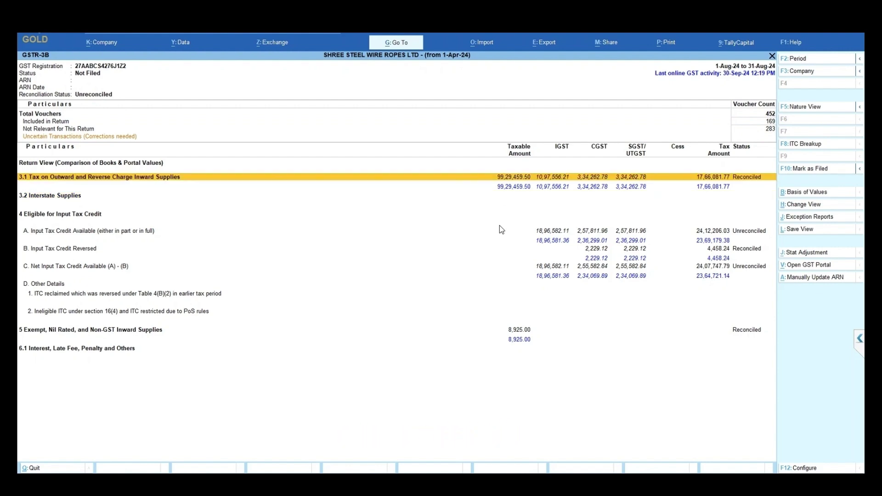
{"action": "key", "text": "Down"}
{"action": "key", "text": "Down"}
{"action": "key", "text": "Down"}
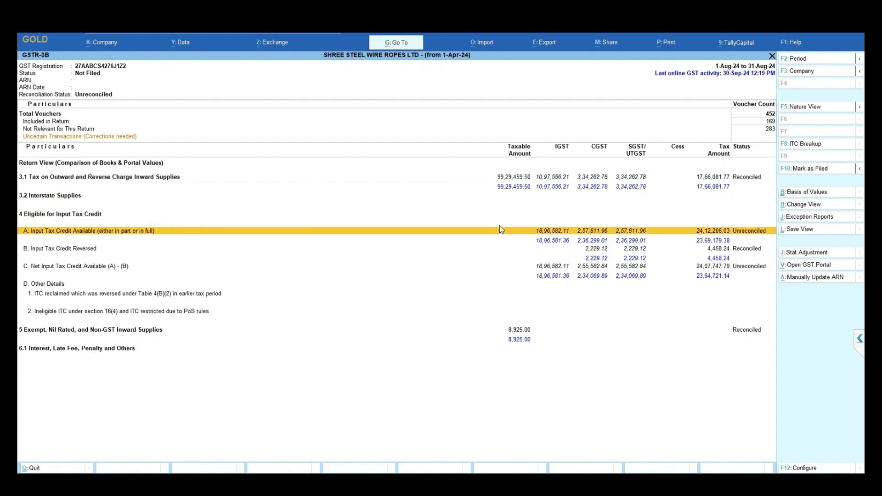
{"action": "key", "text": "space"}
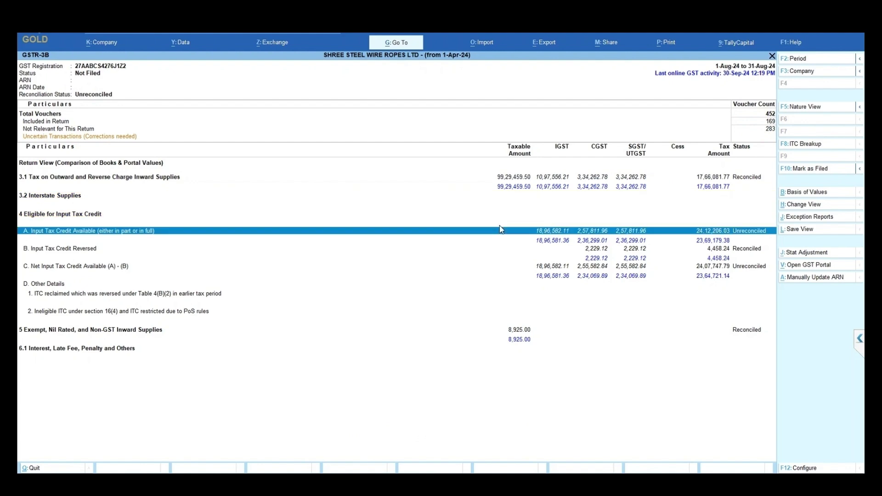
{"action": "key", "text": "space"}
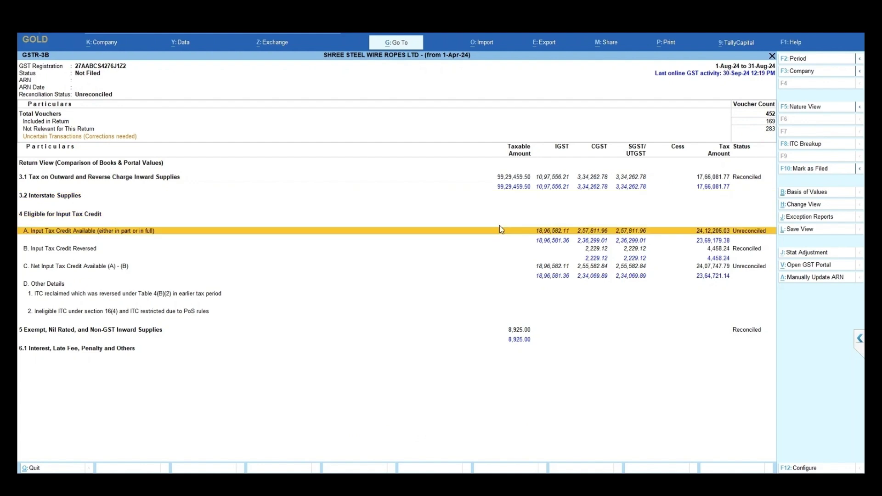
Check the reconciliation status of Input Tax Credit Reversed, Net Input Tax Credit Available and the section 5 exempt supplies
{"action": "key", "text": "Down"}
{"action": "key", "text": "Up"}
{"action": "key", "text": "Down"}
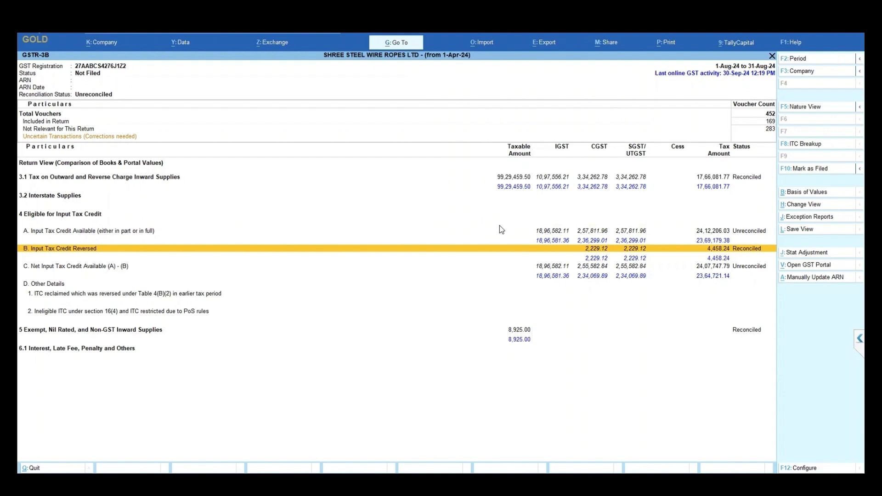
{"action": "key", "text": "space"}
{"action": "key", "text": "space"}
{"action": "key", "text": "Down"}
{"action": "key", "text": "space"}
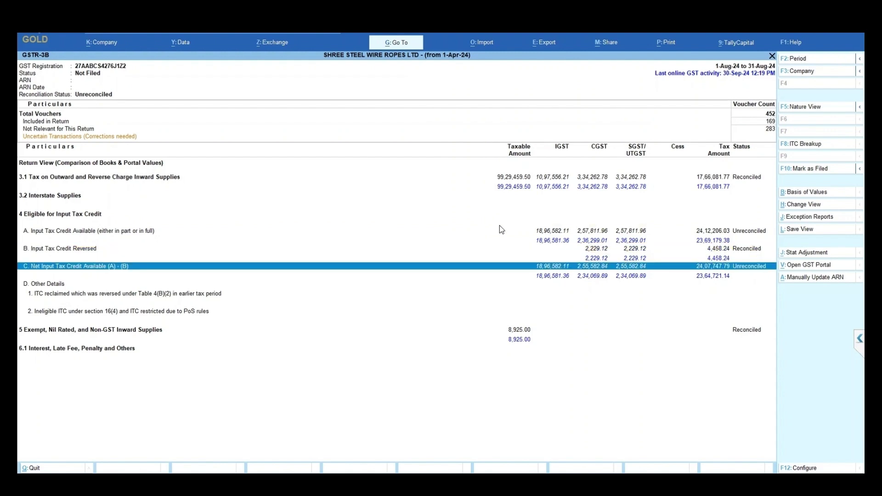
{"action": "key", "text": "Down"}
{"action": "key", "text": "Down"}
{"action": "key", "text": "Down"}
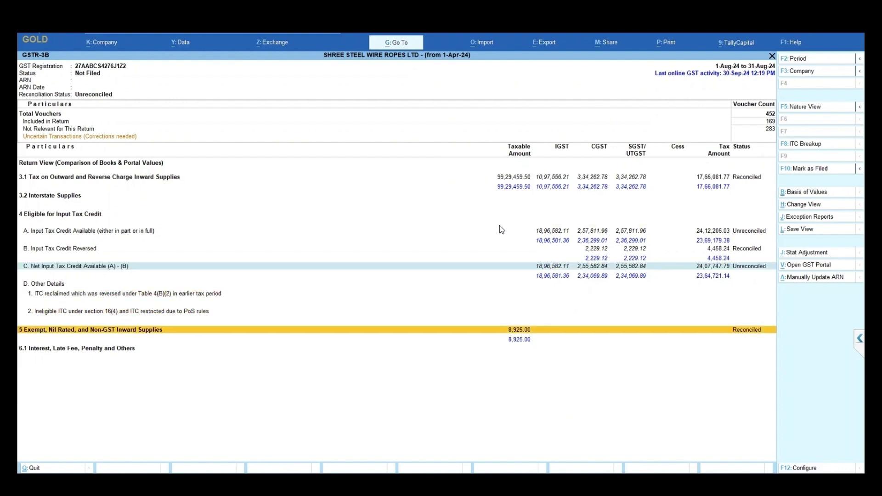
{"action": "key", "text": "space"}
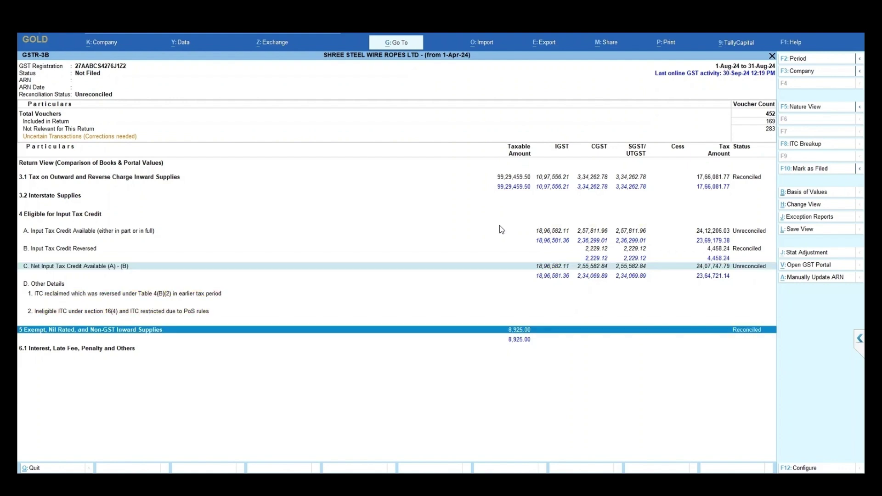
{"action": "key", "text": "Up"}
{"action": "key", "text": "Up"}
{"action": "key", "text": "Up"}
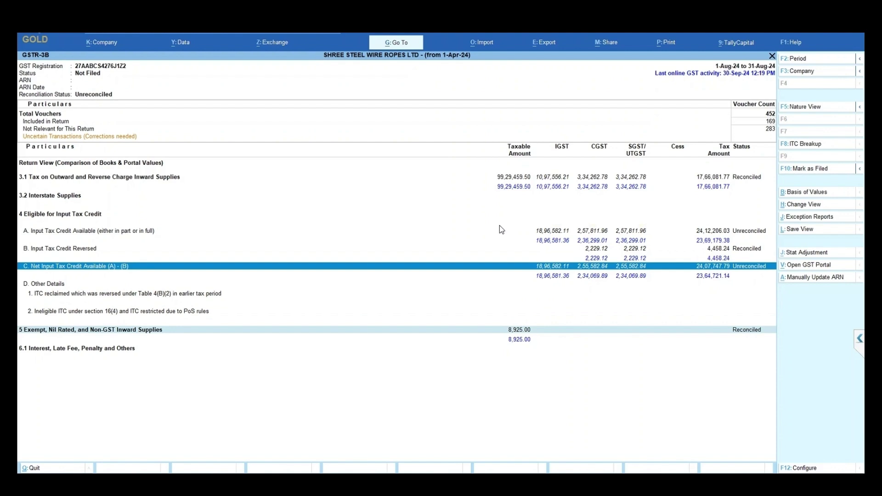
Clear the marked rows and open the breakup of Input Tax Credit Available (either in part or in full)
{"action": "key", "text": "ctrl+space"}
{"action": "key", "text": "Up"}
{"action": "key", "text": "Up"}
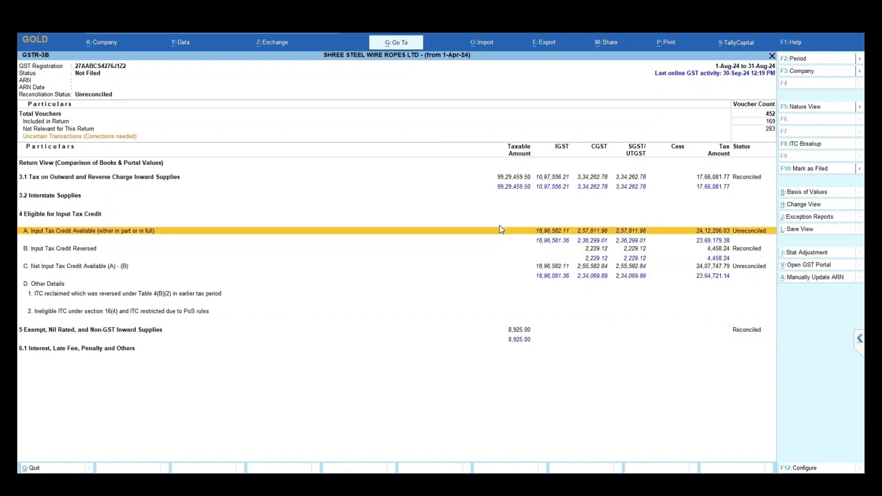
{"action": "key", "text": "Return"}
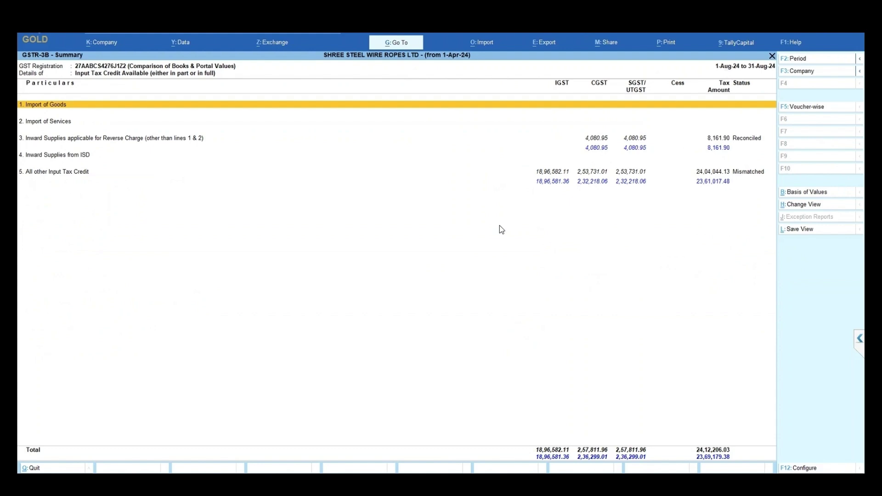
Open the voucher register behind the All other Input Tax Credit line
{"action": "key", "text": "Down"}
{"action": "key", "text": "Down"}
{"action": "key", "text": "Down"}
{"action": "key", "text": "Down"}
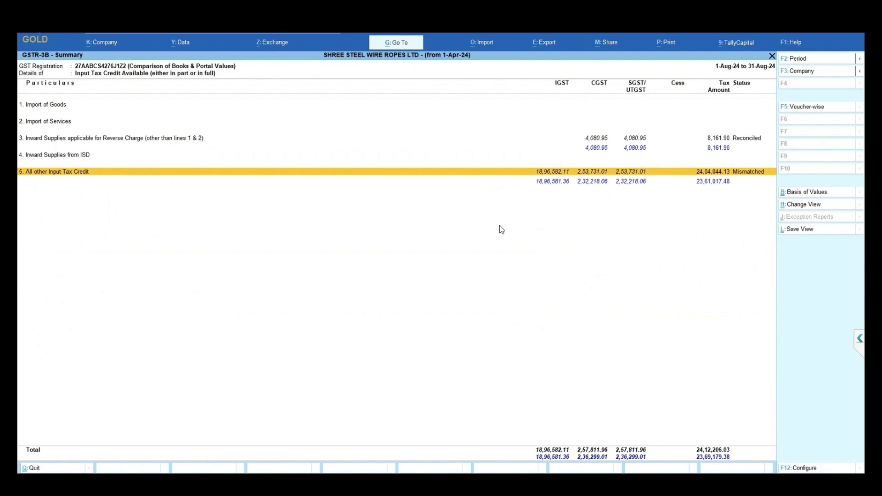
{"action": "key", "text": "Return"}
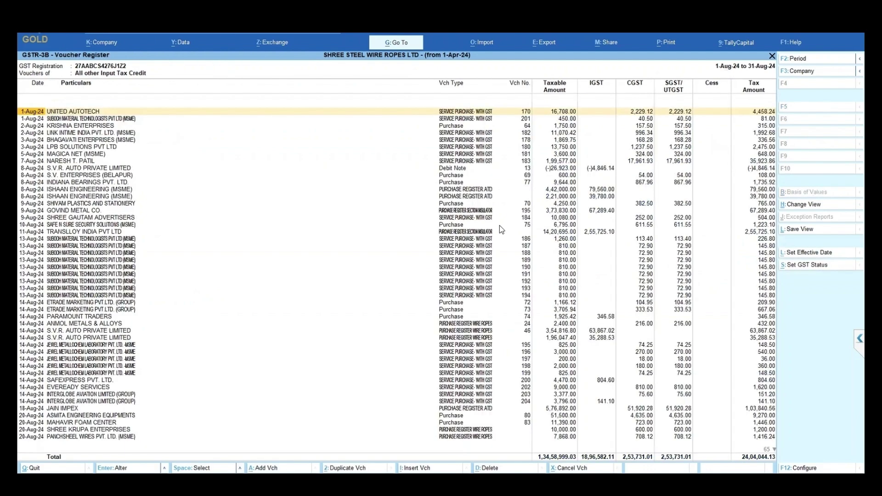
Look through the August vouchers of All other Input Tax Credit down to the month's end and back up
{"action": "key", "text": "Down"}
{"action": "key", "text": "Down"}
{"action": "key", "text": "Down"}
{"action": "key", "text": "Down"}
{"action": "key", "text": "Down"}
{"action": "key", "text": "Down"}
{"action": "key", "text": "Down"}
{"action": "key", "text": "Down"}
{"action": "key", "text": "Down"}
{"action": "key", "text": "Down"}
{"action": "key", "text": "Down"}
{"action": "key", "text": "Down"}
{"action": "key", "text": "Down"}
{"action": "key", "text": "Down"}
{"action": "key", "text": "Down"}
{"action": "key", "text": "Down"}
{"action": "key", "text": "Down"}
{"action": "key", "text": "Down"}
{"action": "key", "text": "Down"}
{"action": "key", "text": "Down"}
{"action": "key", "text": "Down"}
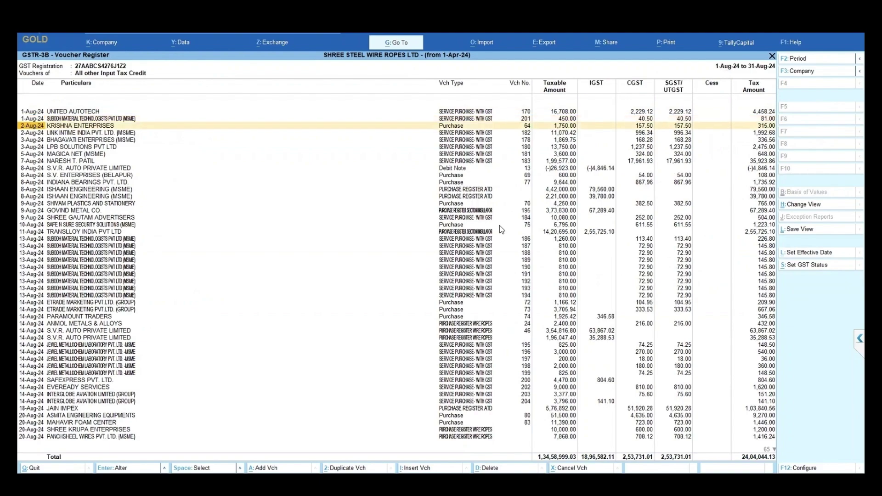
{"action": "key", "text": "Down"}
{"action": "key", "text": "Down"}
{"action": "key", "text": "Down"}
{"action": "key", "text": "Down"}
{"action": "key", "text": "Down"}
{"action": "key", "text": "Down"}
{"action": "key", "text": "Down"}
{"action": "key", "text": "Down"}
{"action": "key", "text": "Down"}
{"action": "key", "text": "Down"}
{"action": "key", "text": "Down"}
{"action": "key", "text": "Down"}
{"action": "key", "text": "Down"}
{"action": "key", "text": "Down"}
{"action": "key", "text": "Down"}
{"action": "key", "text": "Down"}
{"action": "key", "text": "Down"}
{"action": "key", "text": "Down"}
{"action": "key", "text": "Down"}
{"action": "key", "text": "Down"}
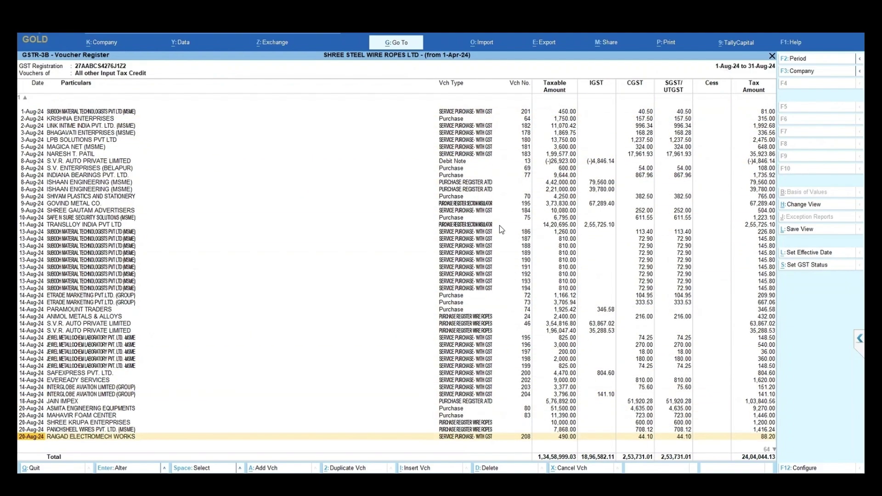
{"action": "key", "text": "Down"}
{"action": "key", "text": "Down"}
{"action": "key", "text": "Down"}
{"action": "key", "text": "Down"}
{"action": "key", "text": "Down"}
{"action": "key", "text": "Down"}
{"action": "key", "text": "Down"}
{"action": "key", "text": "Down"}
{"action": "key", "text": "Down"}
{"action": "key", "text": "Down"}
{"action": "key", "text": "Down"}
{"action": "key", "text": "Down"}
{"action": "key", "text": "Down"}
{"action": "key", "text": "Down"}
{"action": "key", "text": "Down"}
{"action": "key", "text": "Down"}
{"action": "key", "text": "Down"}
{"action": "key", "text": "Down"}
{"action": "key", "text": "Down"}
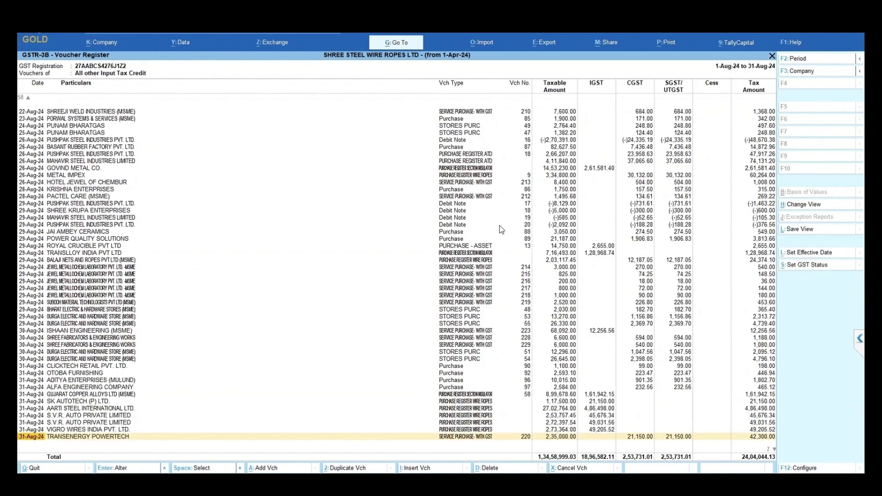
{"action": "key", "text": "Up"}
{"action": "key", "text": "Up"}
{"action": "key", "text": "Up"}
{"action": "key", "text": "Up"}
{"action": "key", "text": "Up"}
{"action": "key", "text": "Up"}
{"action": "key", "text": "Up"}
{"action": "key", "text": "Up"}
{"action": "key", "text": "Up"}
{"action": "key", "text": "Up"}
{"action": "key", "text": "Up"}
{"action": "key", "text": "Up"}
{"action": "key", "text": "Up"}
{"action": "key", "text": "Up"}
{"action": "key", "text": "Up"}
{"action": "key", "text": "Up"}
{"action": "key", "text": "Up"}
{"action": "key", "text": "Up"}
{"action": "key", "text": "Up"}
{"action": "key", "text": "Up"}
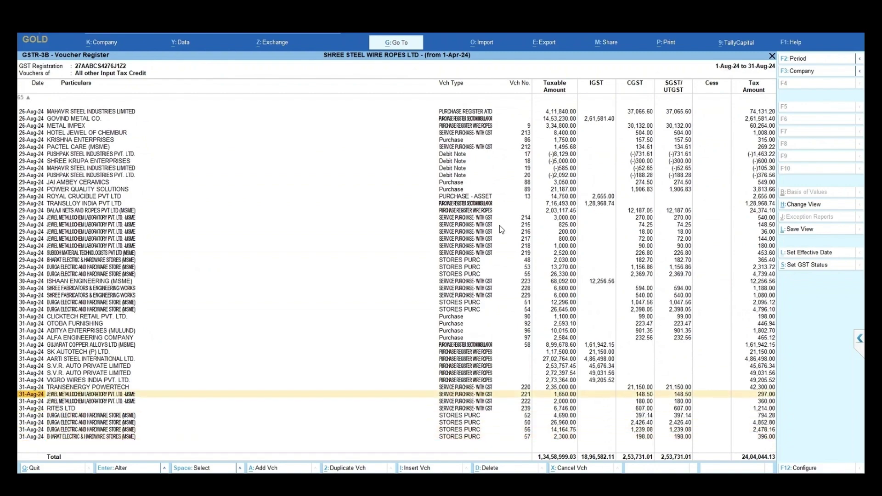
{"action": "key", "text": "Up"}
{"action": "key", "text": "Up"}
{"action": "key", "text": "Up"}
{"action": "key", "text": "Up"}
{"action": "key", "text": "Up"}
{"action": "key", "text": "Up"}
{"action": "key", "text": "Up"}
{"action": "key", "text": "Up"}
{"action": "key", "text": "Up"}
{"action": "key", "text": "Up"}
{"action": "key", "text": "Up"}
{"action": "key", "text": "Up"}
{"action": "key", "text": "Up"}
{"action": "key", "text": "Up"}
{"action": "key", "text": "Up"}
{"action": "key", "text": "Up"}
{"action": "key", "text": "Up"}
{"action": "key", "text": "Up"}
{"action": "key", "text": "Up"}
{"action": "key", "text": "Up"}
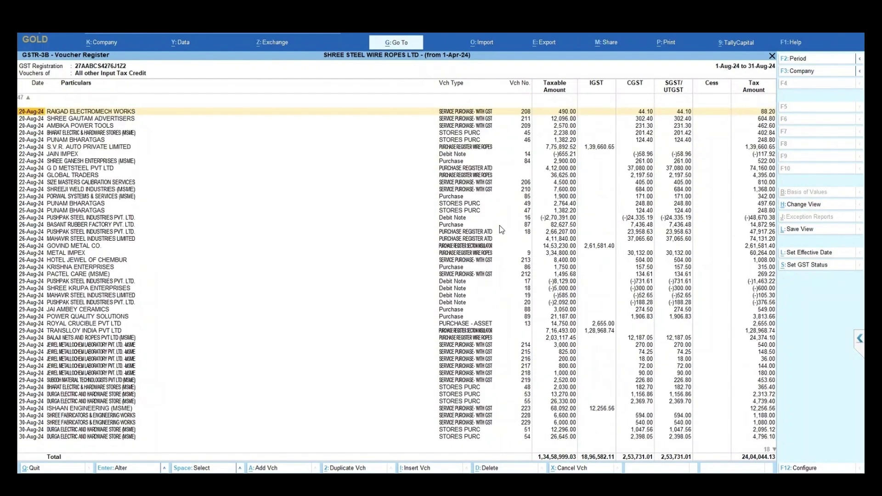
Go back through the All other Input Tax Credit vouchers from 20 August to the start of the month
{"action": "key", "text": "Up"}
{"action": "key", "text": "Up"}
{"action": "key", "text": "Up"}
{"action": "key", "text": "Up"}
{"action": "key", "text": "Up"}
{"action": "key", "text": "Up"}
{"action": "key", "text": "Up"}
{"action": "key", "text": "Up"}
{"action": "key", "text": "Up"}
{"action": "key", "text": "Up"}
{"action": "key", "text": "Up"}
{"action": "key", "text": "Up"}
{"action": "key", "text": "Up"}
{"action": "key", "text": "Up"}
{"action": "key", "text": "Up"}
{"action": "key", "text": "Up"}
{"action": "key", "text": "Up"}
{"action": "key", "text": "Up"}
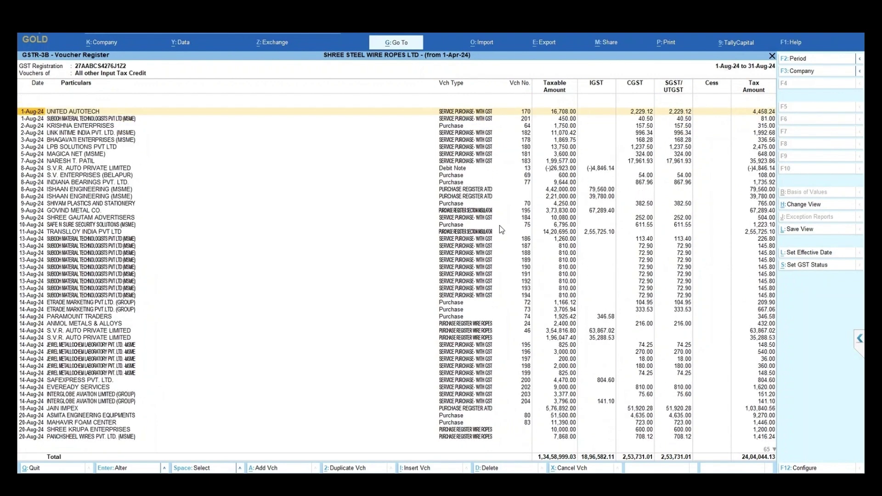
{"action": "key", "text": "F12"}
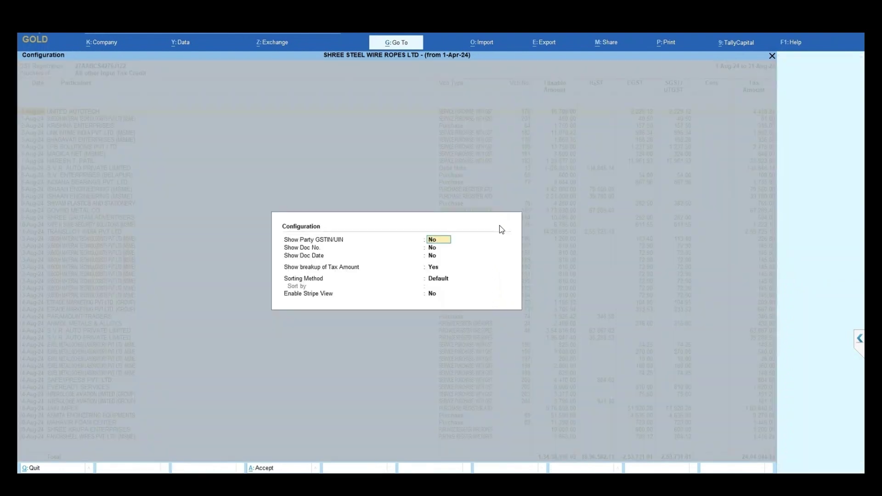
{"action": "key", "text": "BackSpace"}
{"action": "key", "text": "Escape"}
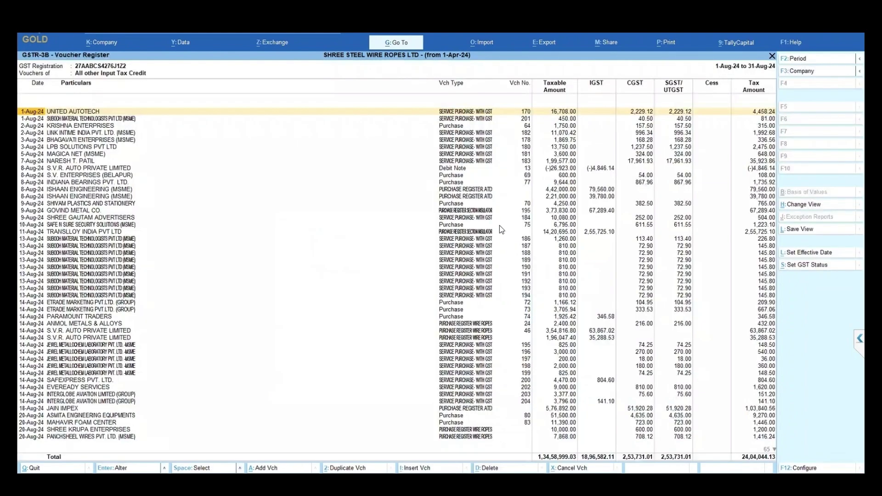
Return to the Input Tax Credit Available breakup and switch it to the voucher-wise view
{"action": "key", "text": "Escape"}
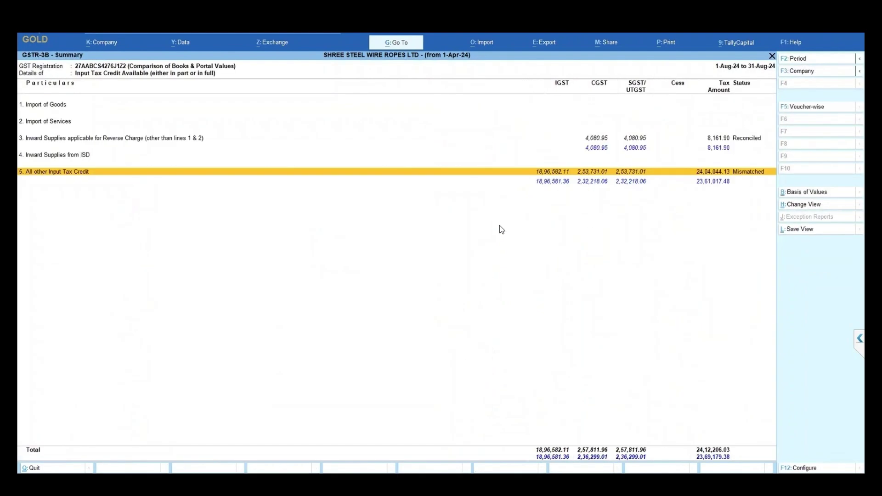
{"action": "key", "text": "Up"}
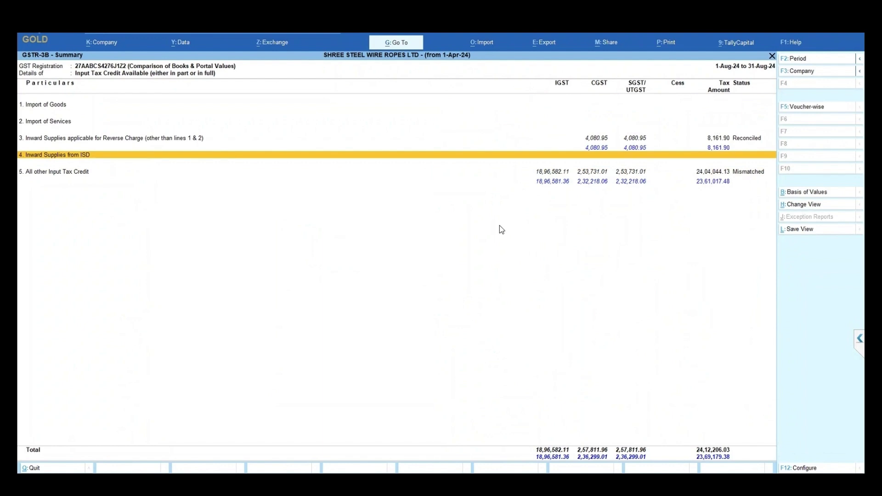
{"action": "key", "text": "Down"}
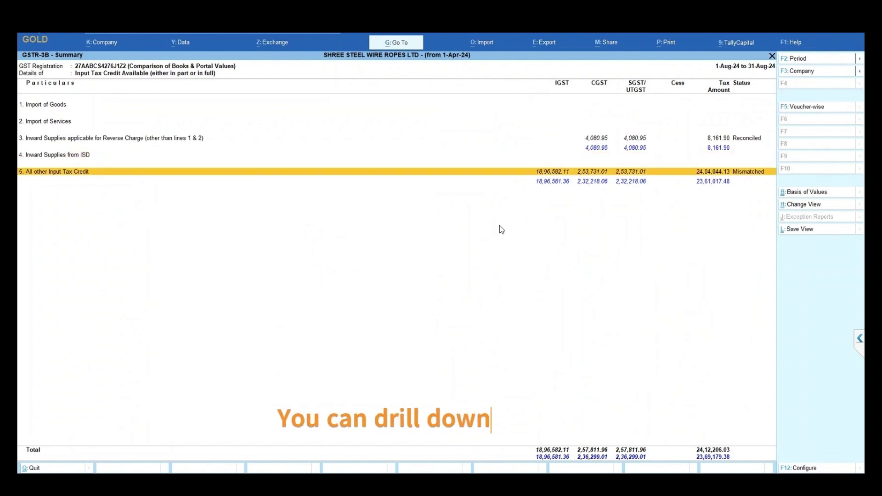
{"action": "key", "text": "Up"}
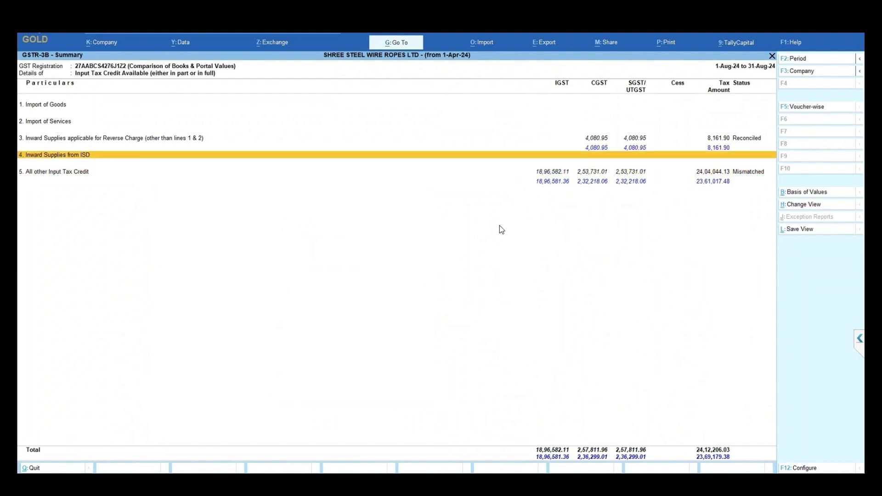
{"action": "key", "text": "Down"}
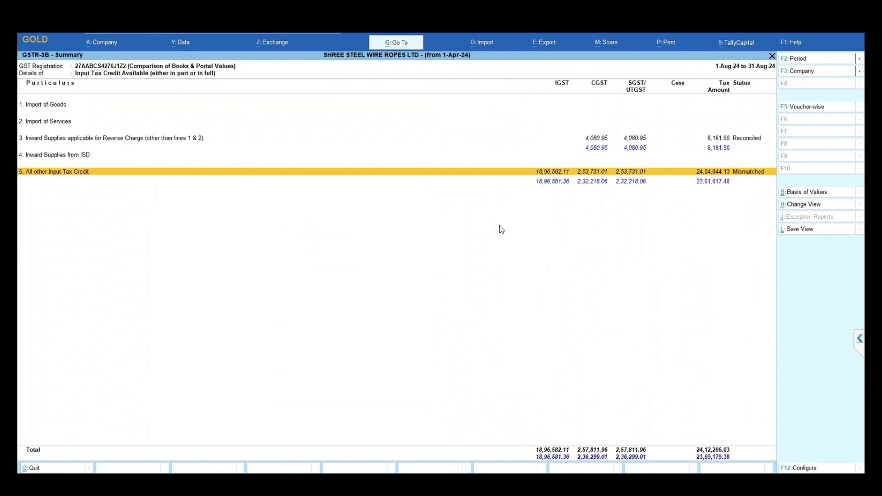
{"action": "key", "text": "F5"}
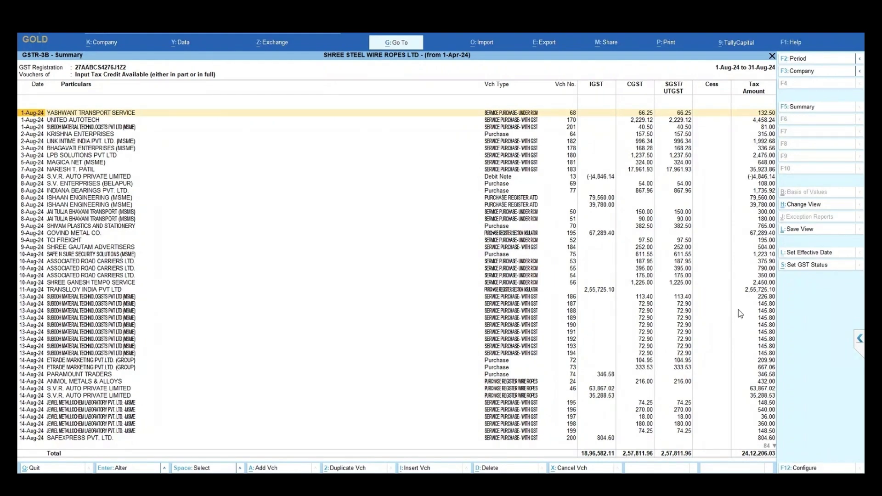
Look through the August vouchers of Input Tax Credit Available from the start of the month to the 31 August entries
{"action": "left_click", "coordinate": [431, 242]}
{"action": "key", "text": "Down"}
{"action": "key", "text": "Down"}
{"action": "key", "text": "Down"}
{"action": "key", "text": "Down"}
{"action": "key", "text": "Down"}
{"action": "key", "text": "Down"}
{"action": "key", "text": "Down"}
{"action": "key", "text": "Down"}
{"action": "key", "text": "Down"}
{"action": "key", "text": "Down"}
{"action": "key", "text": "Down"}
{"action": "key", "text": "Down"}
{"action": "key", "text": "Down"}
{"action": "key", "text": "Down"}
{"action": "key", "text": "Down"}
{"action": "key", "text": "Down"}
{"action": "key", "text": "Down"}
{"action": "key", "text": "Down"}
{"action": "key", "text": "Down"}
{"action": "key", "text": "Down"}
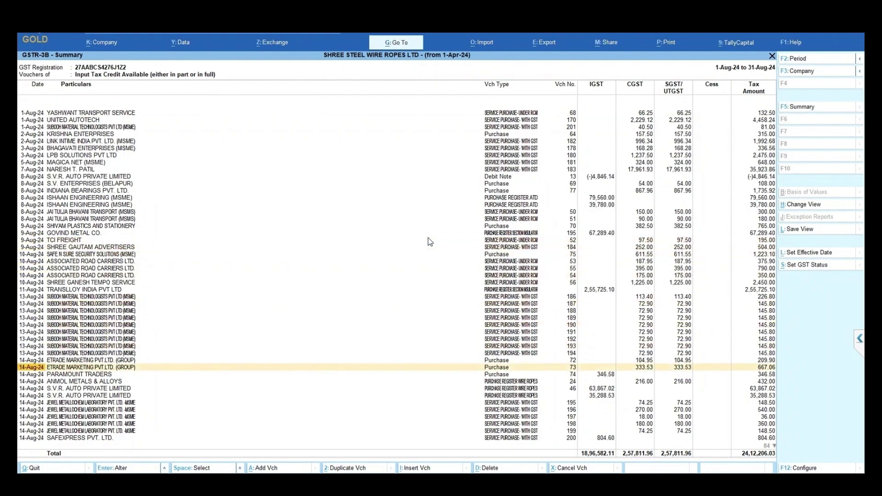
{"action": "key", "text": "Down"}
{"action": "key", "text": "Down"}
{"action": "key", "text": "Down"}
{"action": "key", "text": "Down"}
{"action": "key", "text": "Down"}
{"action": "key", "text": "Down"}
{"action": "key", "text": "Down"}
{"action": "key", "text": "Down"}
{"action": "key", "text": "Down"}
{"action": "key", "text": "Down"}
{"action": "key", "text": "Down"}
{"action": "key", "text": "Down"}
{"action": "key", "text": "Down"}
{"action": "key", "text": "Down"}
{"action": "key", "text": "Down"}
{"action": "key", "text": "Down"}
{"action": "key", "text": "Down"}
{"action": "key", "text": "Down"}
{"action": "key", "text": "Down"}
{"action": "key", "text": "Down"}
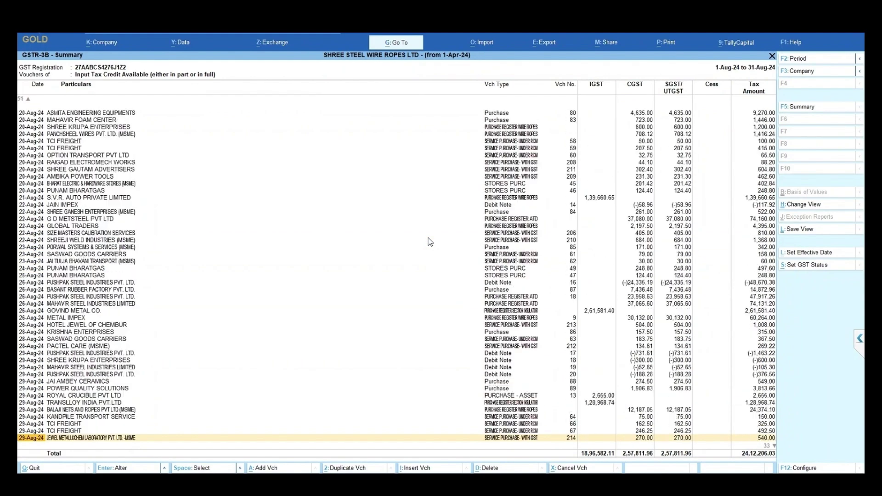
{"action": "key", "text": "Down"}
{"action": "key", "text": "Down"}
{"action": "key", "text": "Down"}
{"action": "key", "text": "Down"}
{"action": "key", "text": "Down"}
{"action": "key", "text": "Down"}
{"action": "key", "text": "Down"}
{"action": "key", "text": "Down"}
{"action": "key", "text": "Down"}
{"action": "key", "text": "Down"}
{"action": "key", "text": "Down"}
{"action": "key", "text": "Down"}
{"action": "key", "text": "Down"}
{"action": "key", "text": "Down"}
{"action": "key", "text": "Down"}
{"action": "key", "text": "Down"}
{"action": "key", "text": "Down"}
{"action": "key", "text": "Down"}
{"action": "key", "text": "Down"}
{"action": "key", "text": "Down"}
{"action": "key", "text": "Up"}
{"action": "key", "text": "Up"}
{"action": "key", "text": "Up"}
{"action": "key", "text": "Up"}
{"action": "key", "text": "Up"}
{"action": "key", "text": "Up"}
{"action": "key", "text": "Up"}
{"action": "key", "text": "Up"}
{"action": "key", "text": "Up"}
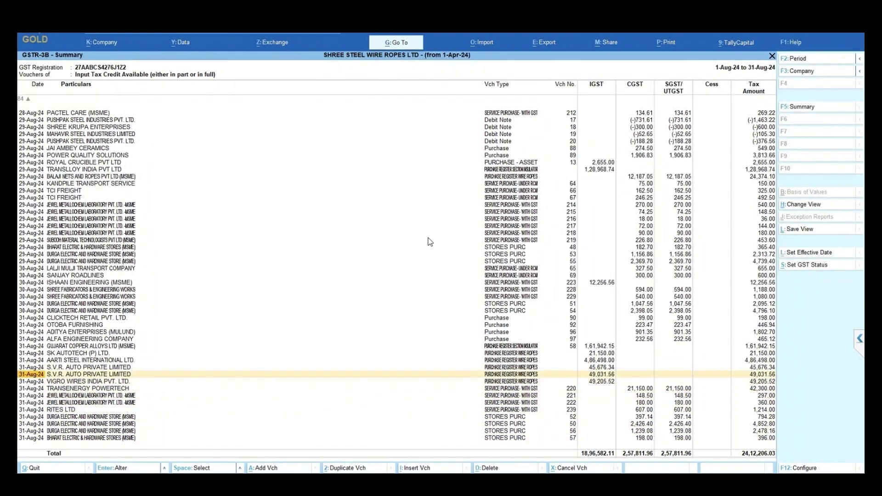
Configure the voucher list to show Doc No. and Doc Date, and look through the late August entries
{"action": "key", "text": "F12"}
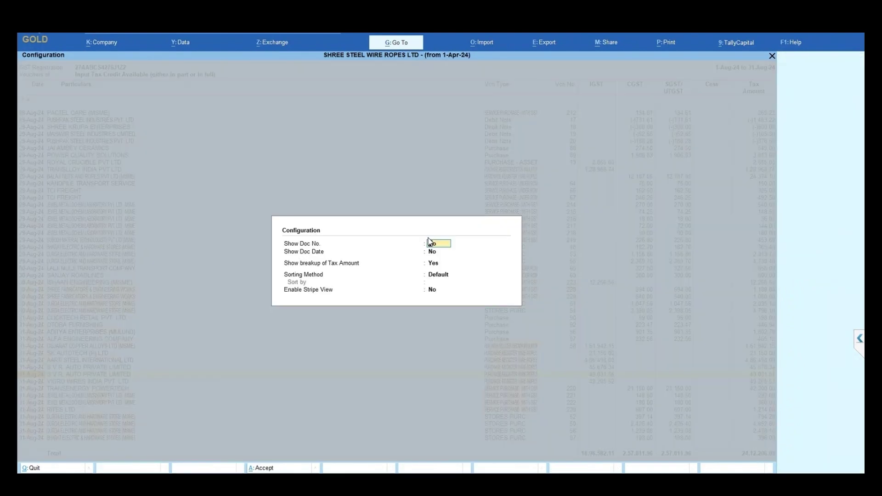
{"action": "key", "text": "Down"}
{"action": "key", "text": "Down"}
{"action": "key", "text": "Down"}
{"action": "key", "text": "Down"}
{"action": "key", "text": "Down"}
{"action": "key", "text": "Down"}
{"action": "key", "text": "Down"}
{"action": "key", "text": "Down"}
{"action": "key", "text": "Down"}
{"action": "key", "text": "Down"}
{"action": "key", "text": "Down"}
{"action": "key", "text": "Down"}
{"action": "key", "text": "Down"}
{"action": "key", "text": "Down"}
{"action": "key", "text": "Down"}
{"action": "key", "text": "Down"}
{"action": "key", "text": "Down"}
{"action": "key", "text": "Down"}
{"action": "key", "text": "Down"}
{"action": "key", "text": "Down"}
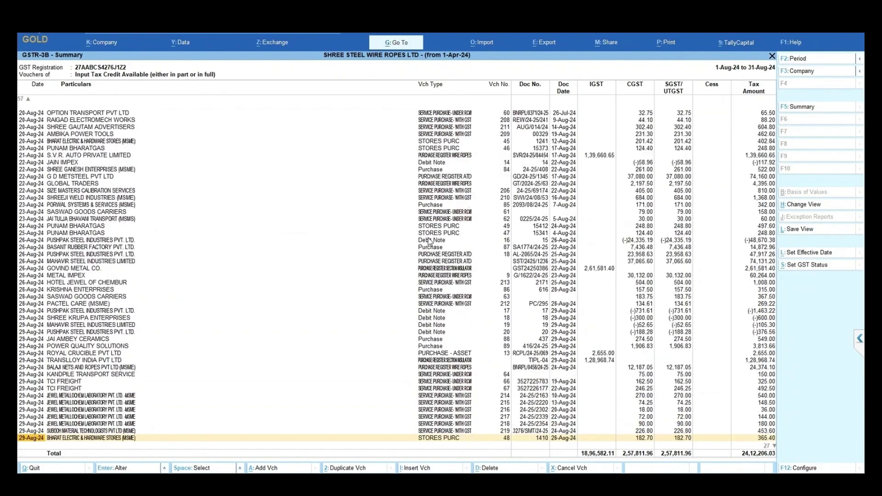
Close the voucher list and return to section 4, Eligible for Input Tax Credit, in the GSTR-3B summary
{"action": "key", "text": "Escape"}
{"action": "key", "text": "Down"}
{"action": "key", "text": "Down"}
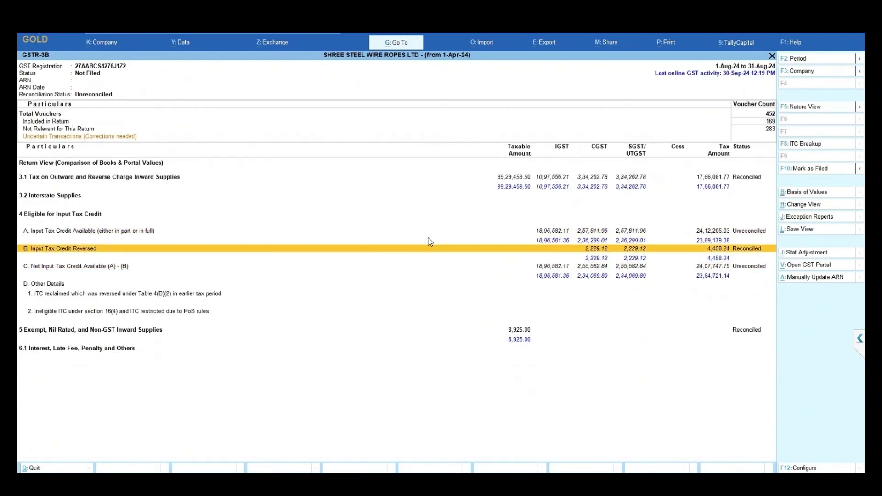
{"action": "key", "text": "Up"}
{"action": "key", "text": "Up"}
{"action": "key", "text": "Up"}
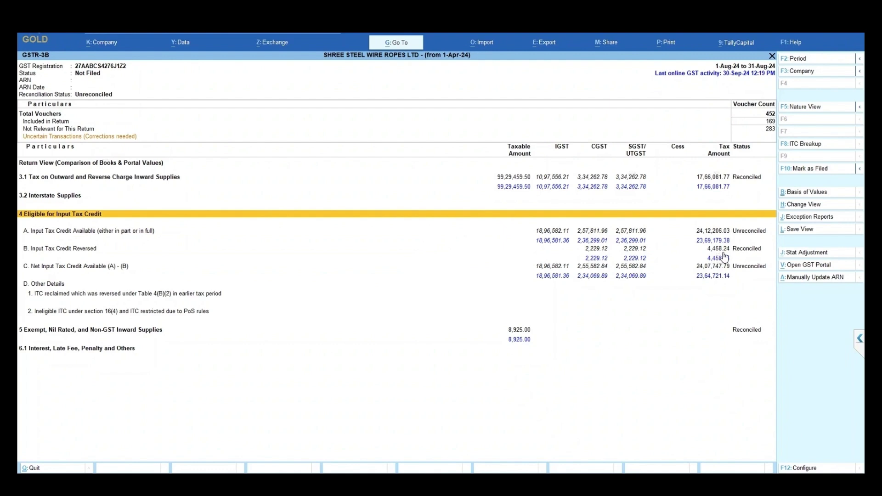
Set the method of showing values from the portal to Difference in Books & Portal Values
{"action": "key", "text": "ctrl+b"}
{"action": "key", "text": "Down"}
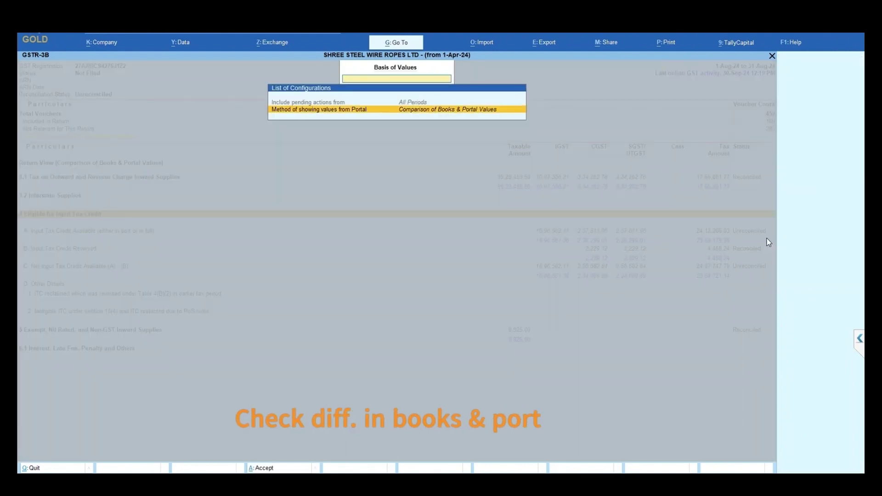
{"action": "key", "text": "Return"}
{"action": "key", "text": "Down"}
{"action": "key", "text": "Down"}
{"action": "key", "text": "Return"}
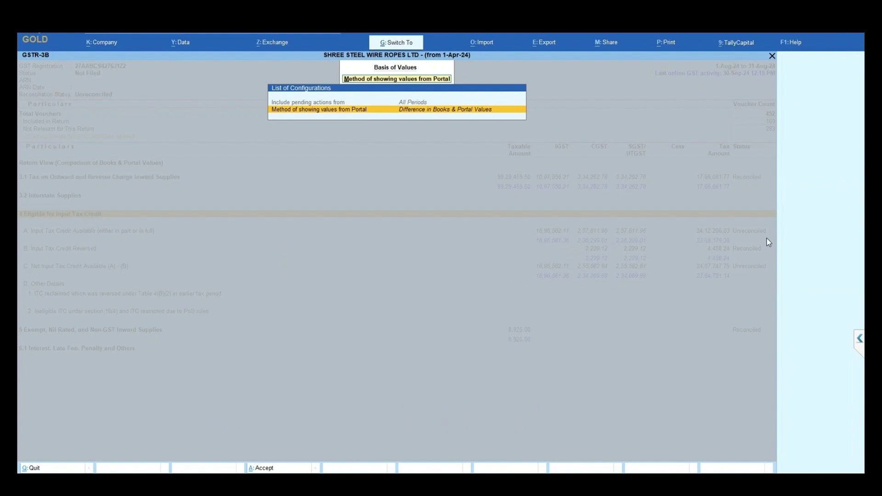
{"action": "key", "text": "ctrl+a"}
Open the breakup of Input Tax Credit Available and check the books-portal difference for All other Input Tax Credit
{"action": "key", "text": "Down"}
{"action": "key", "text": "Down"}
{"action": "key", "text": "Up"}
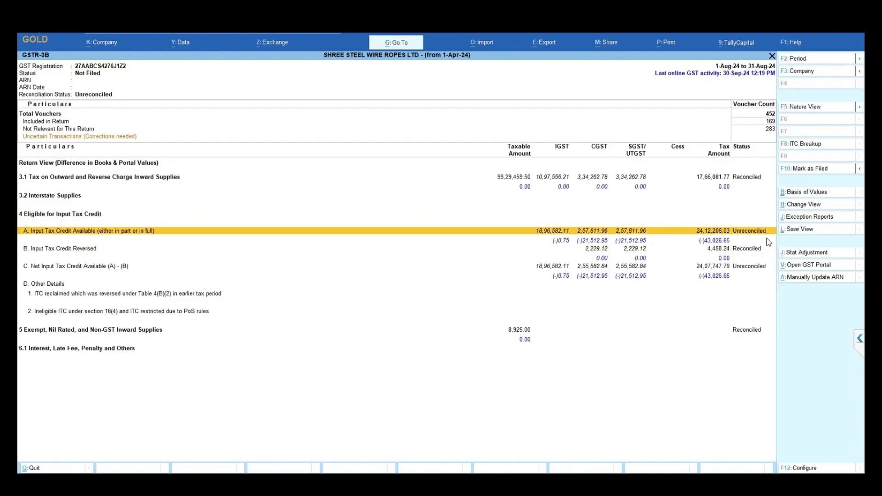
{"action": "key", "text": "Return"}
{"action": "key", "text": "Down"}
{"action": "key", "text": "Down"}
{"action": "key", "text": "Down"}
{"action": "key", "text": "Down"}
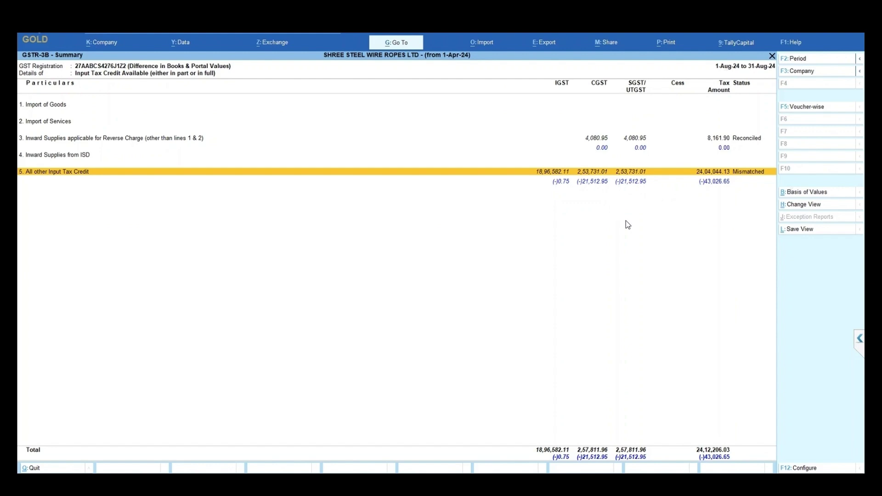
Return to the GSTR-3B summary and check the books-portal difference for Net Input Tax Credit Available
{"action": "key", "text": "Escape"}
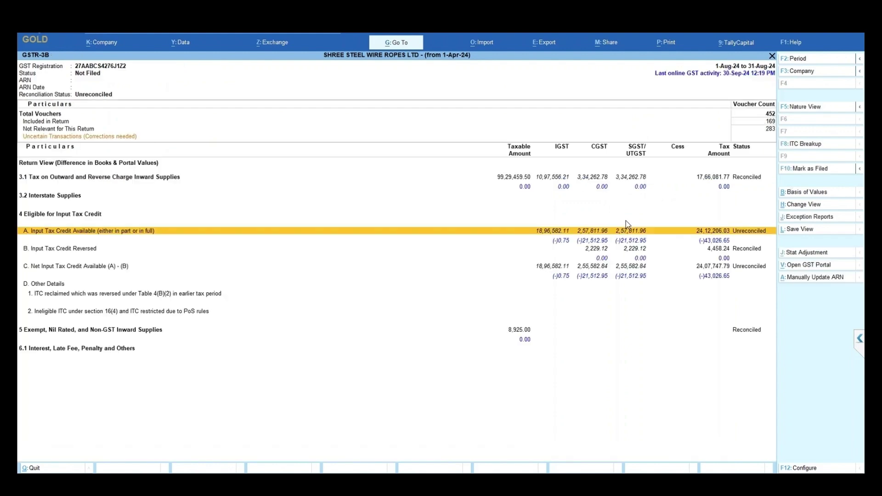
{"action": "key", "text": "Down"}
{"action": "key", "text": "Down"}
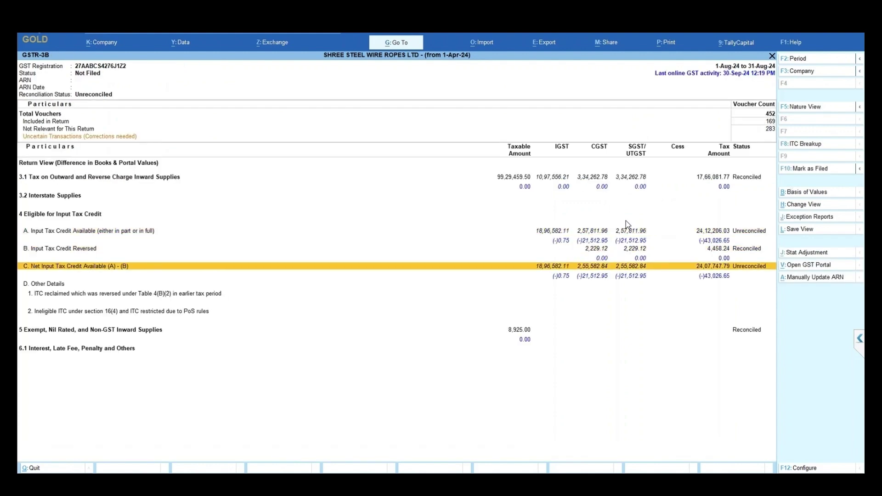